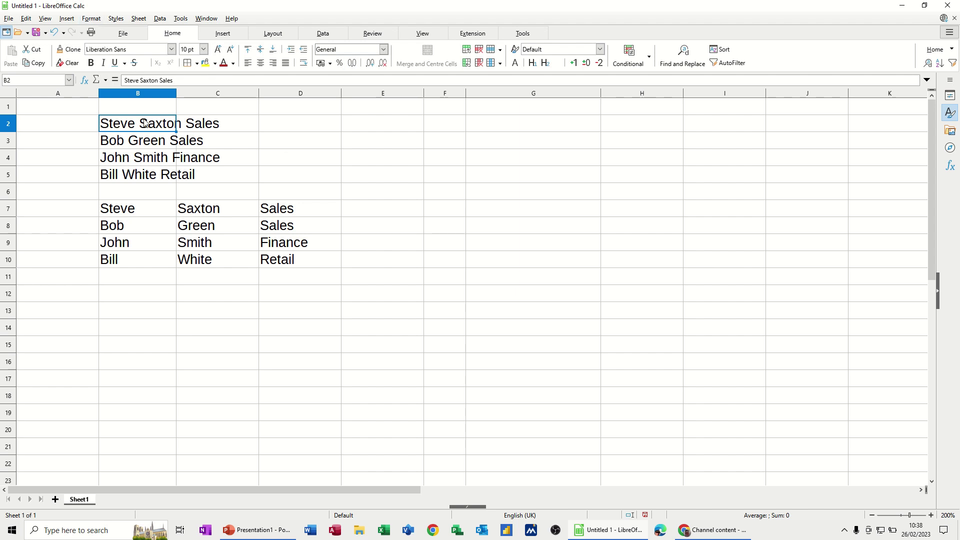
# Widen column B to fit the full entries, select B2:B5 and bring up the Data menu
pyautogui.moveTo(177, 92); pyautogui.dragTo(228, 92)
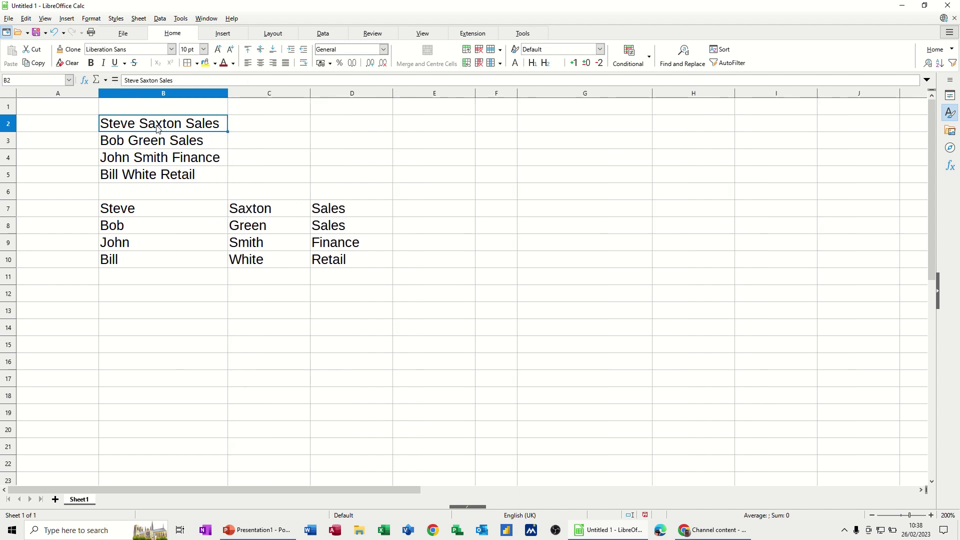
pyautogui.moveTo(156, 127); pyautogui.dragTo(165, 173)
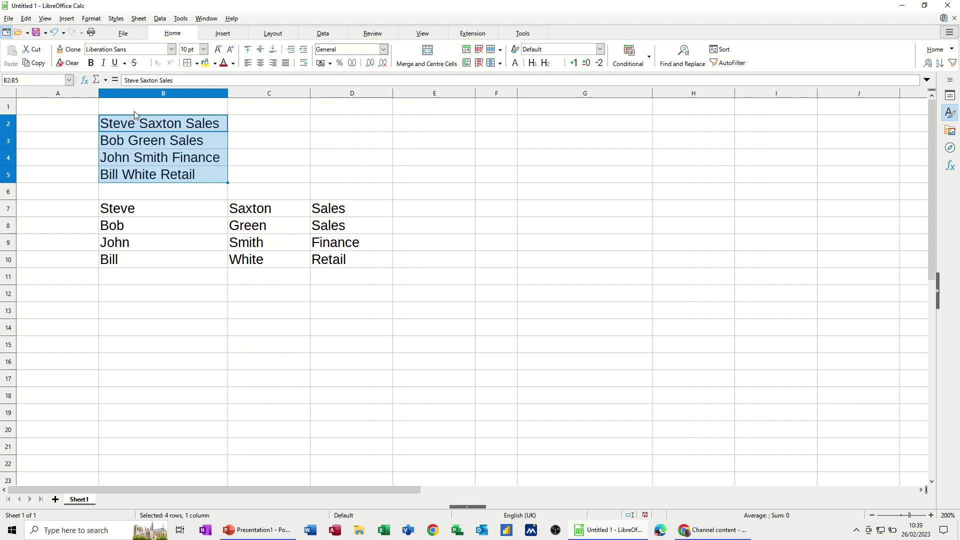
pyautogui.click(160, 19)
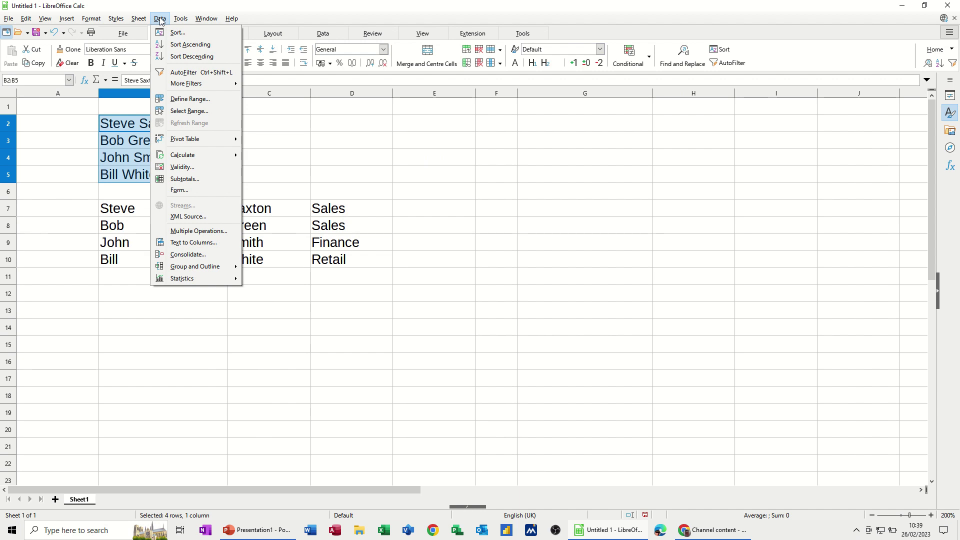
# Split B2:B5 into columns B–D with Text to Columns, using Space as the only separator
pyautogui.click(184, 243)
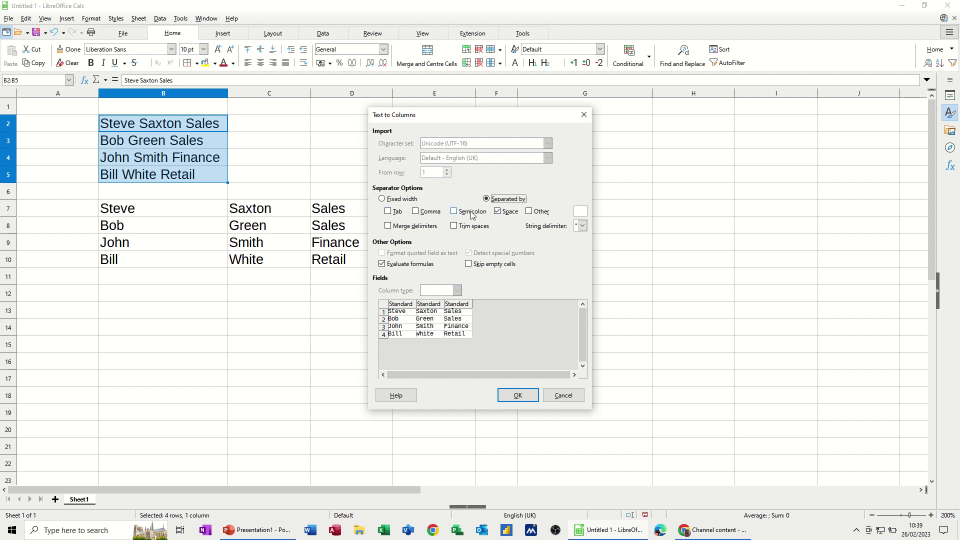
pyautogui.click(388, 212)
pyautogui.click(498, 211)
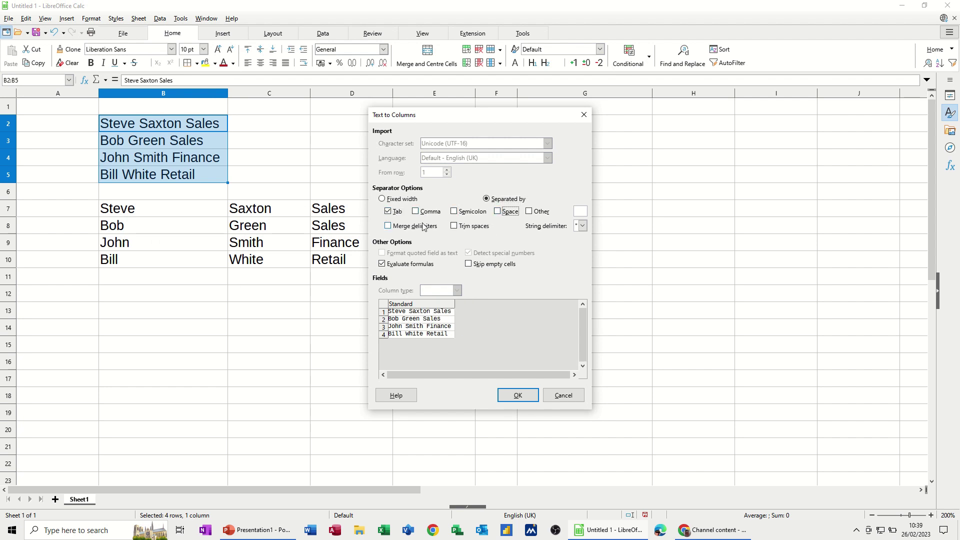
pyautogui.click(389, 212)
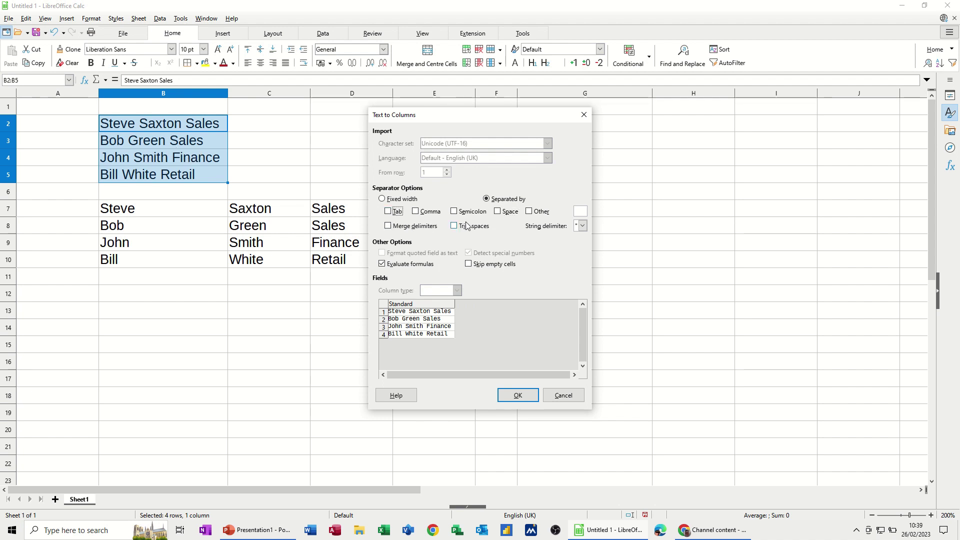
pyautogui.click(498, 212)
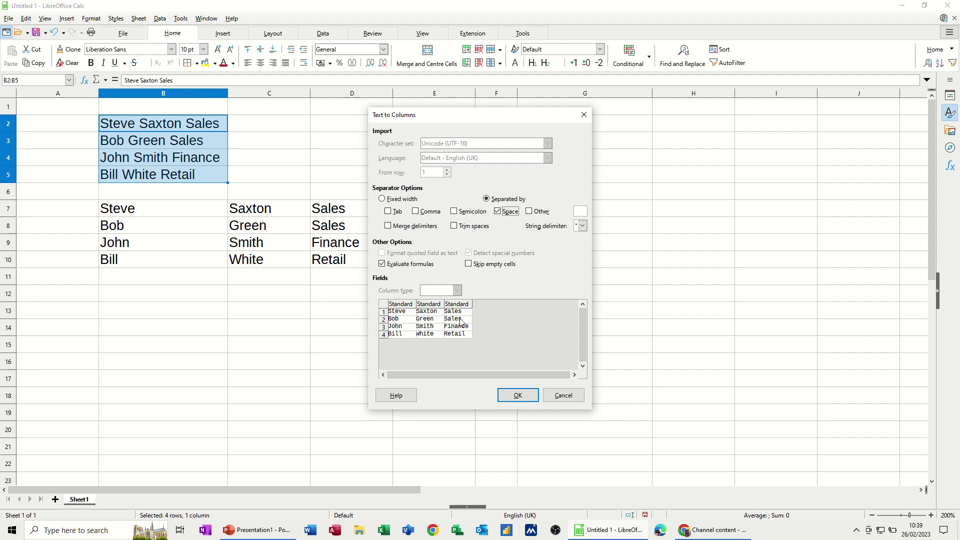
pyautogui.click(517, 395)
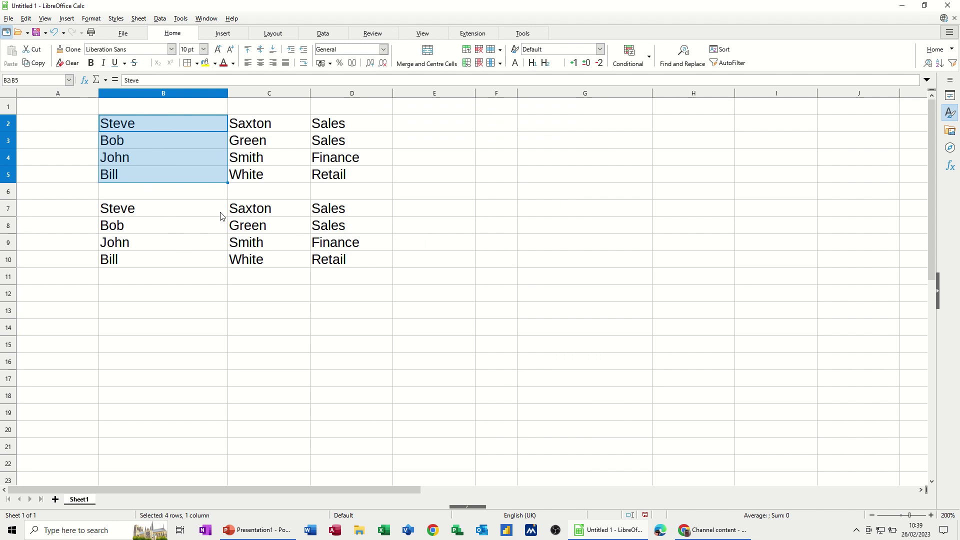
pyautogui.click(425, 213)
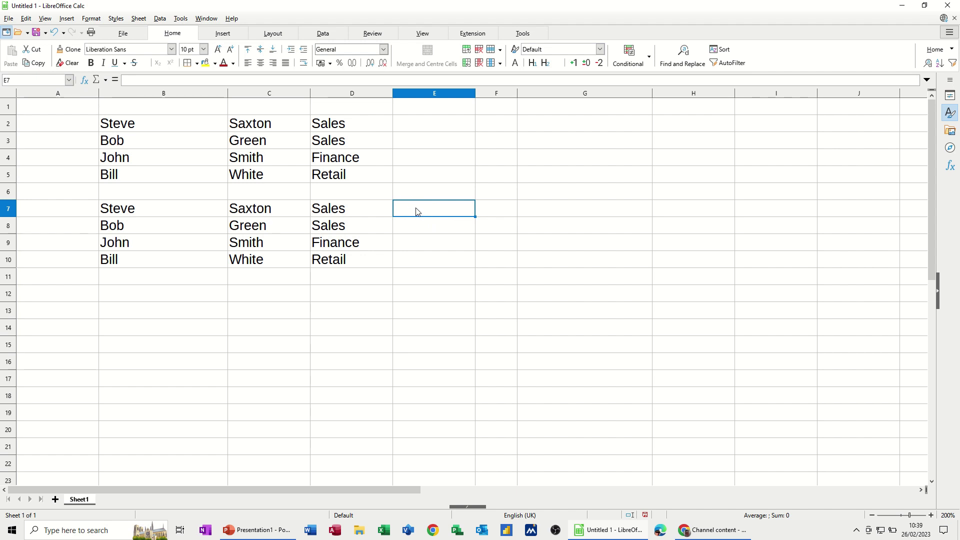
pyautogui.write('=con')
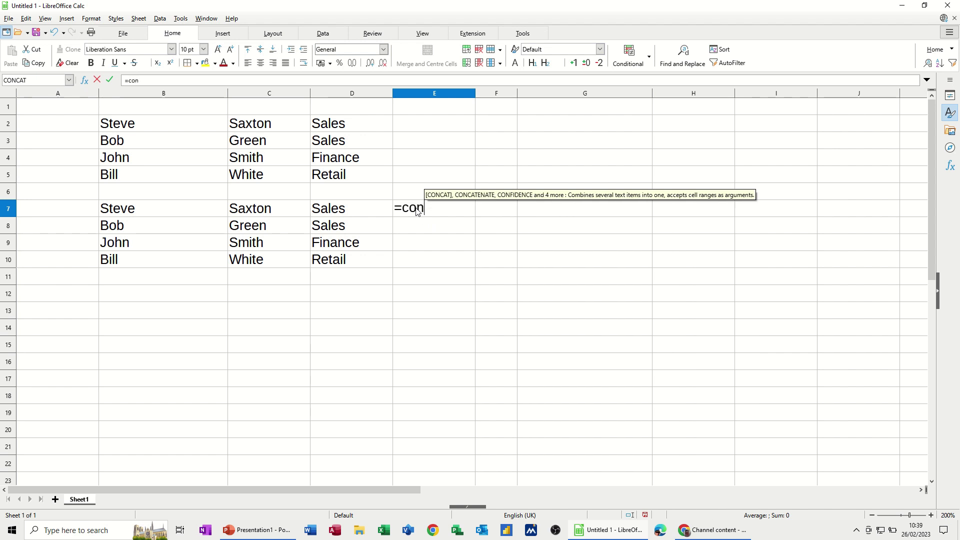
pyautogui.write('cat')
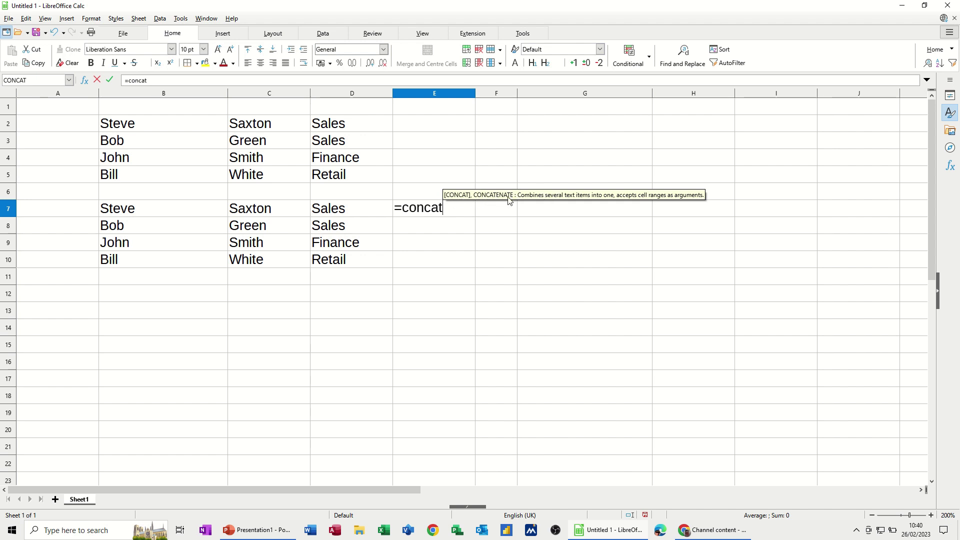
pyautogui.write('(')
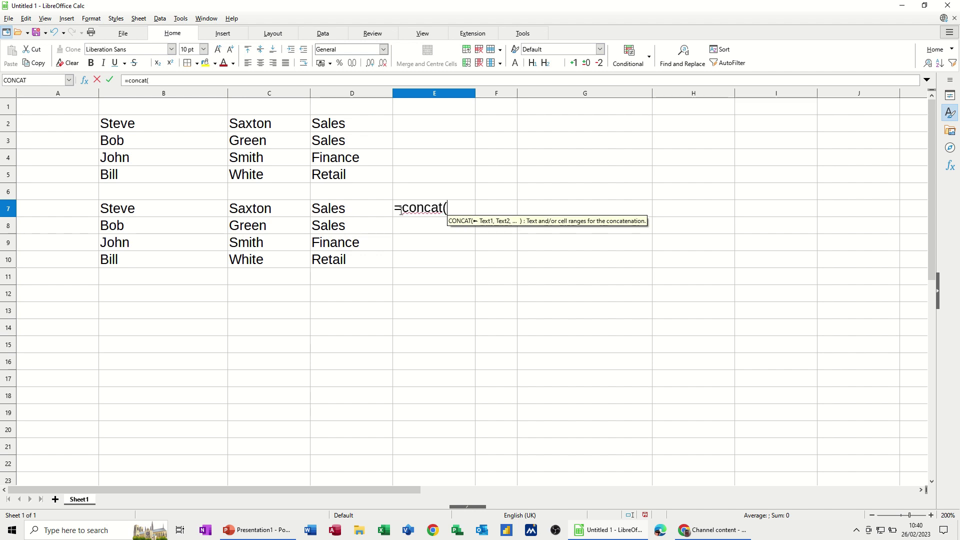
pyautogui.click(143, 212)
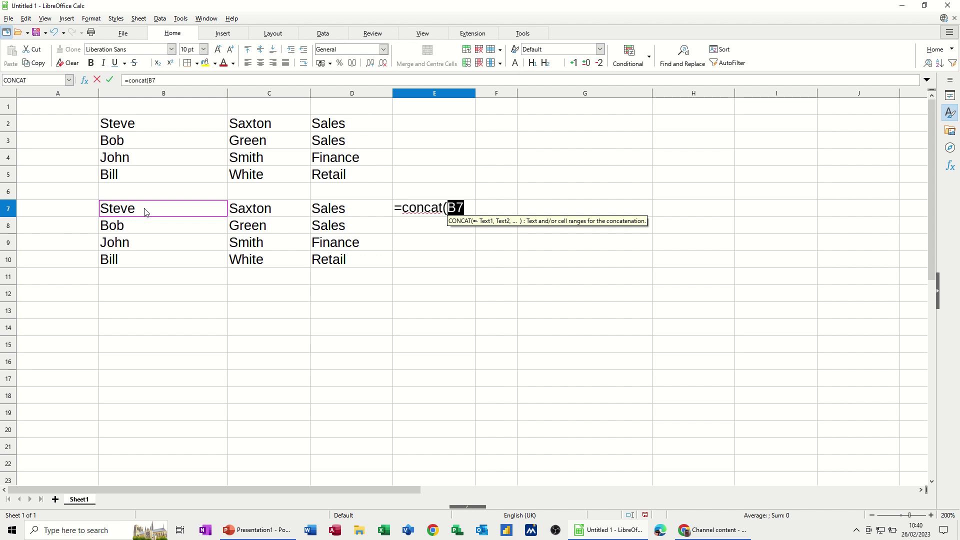
pyautogui.write(',')
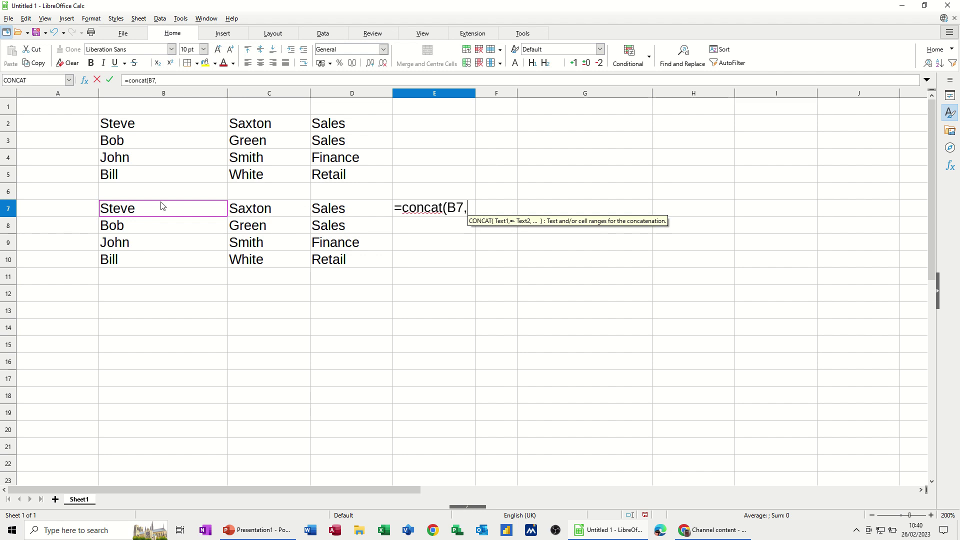
pyautogui.click(262, 212)
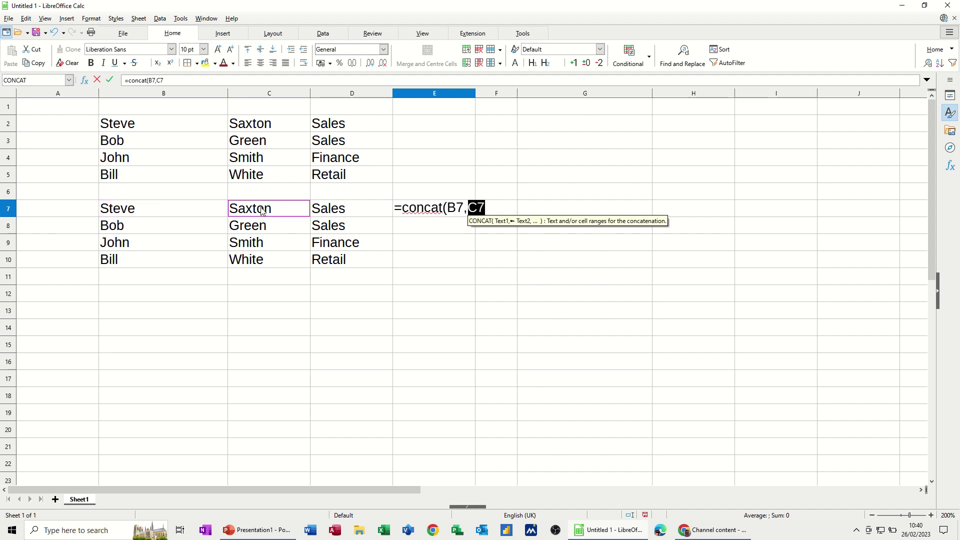
pyautogui.write(',')
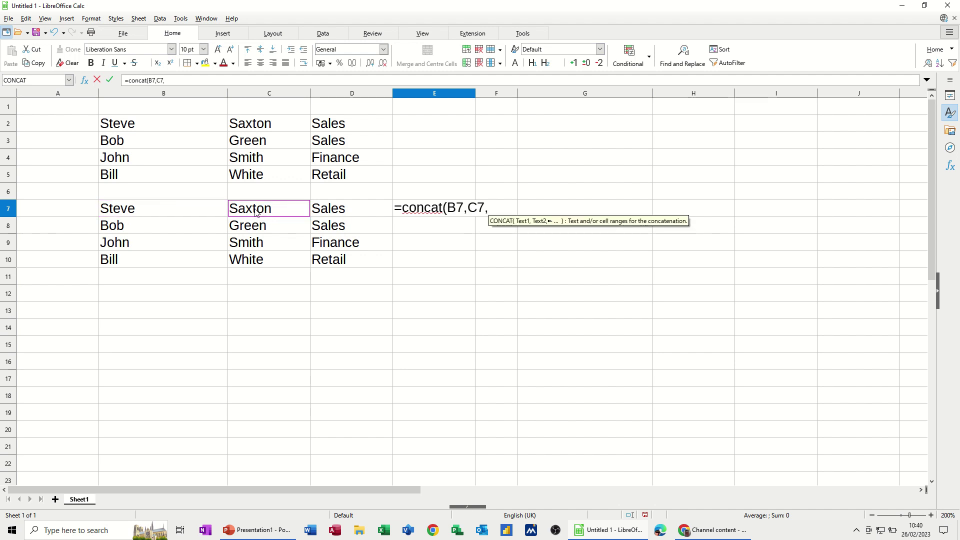
pyautogui.click(337, 211)
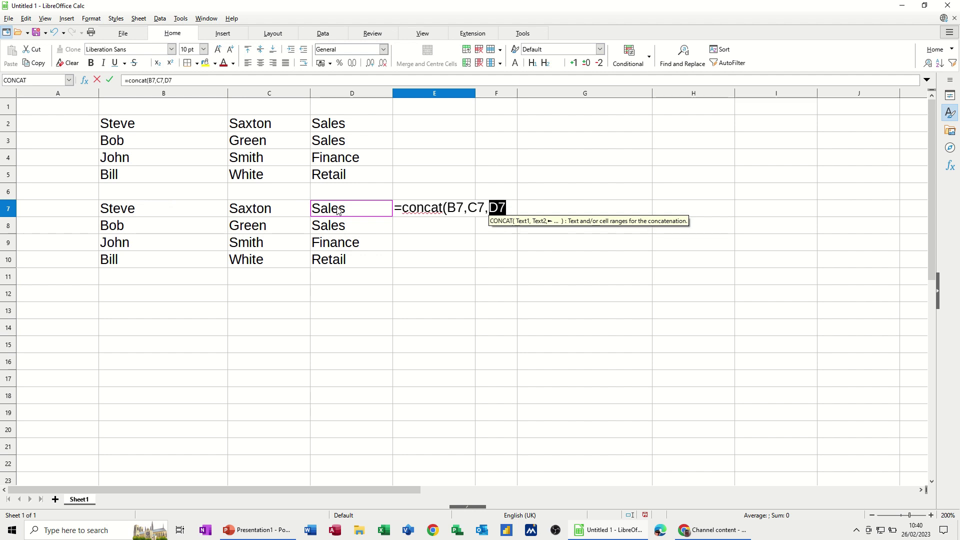
pyautogui.write(')')
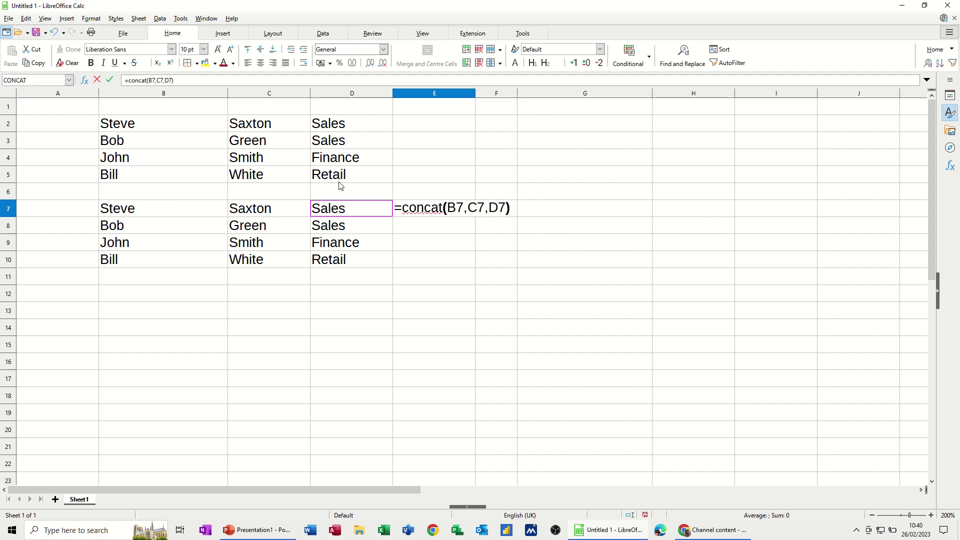
pyautogui.click(110, 80)
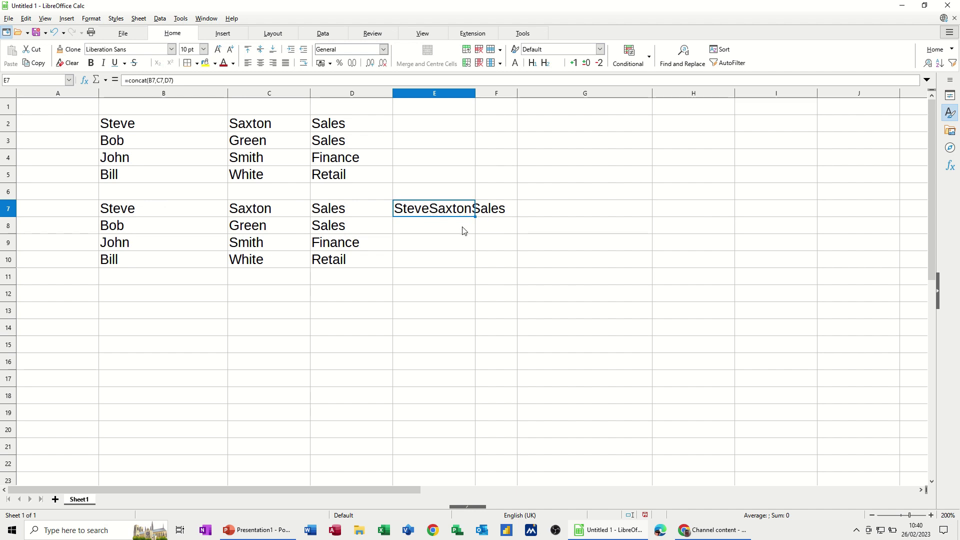
pyautogui.click(419, 230)
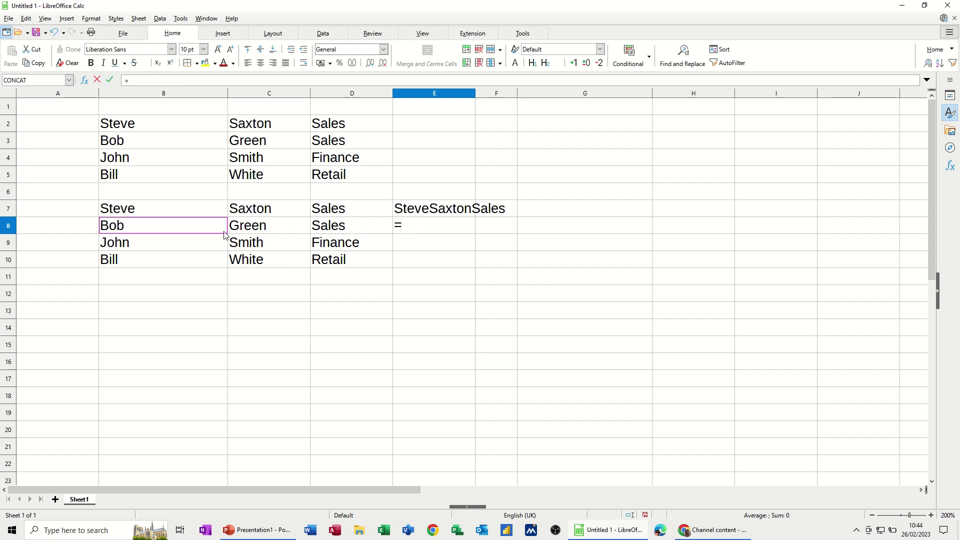
# Enter =B8&" "&C8&" "&D8 in E8 and fill it down to E10
pyautogui.click(146, 229)
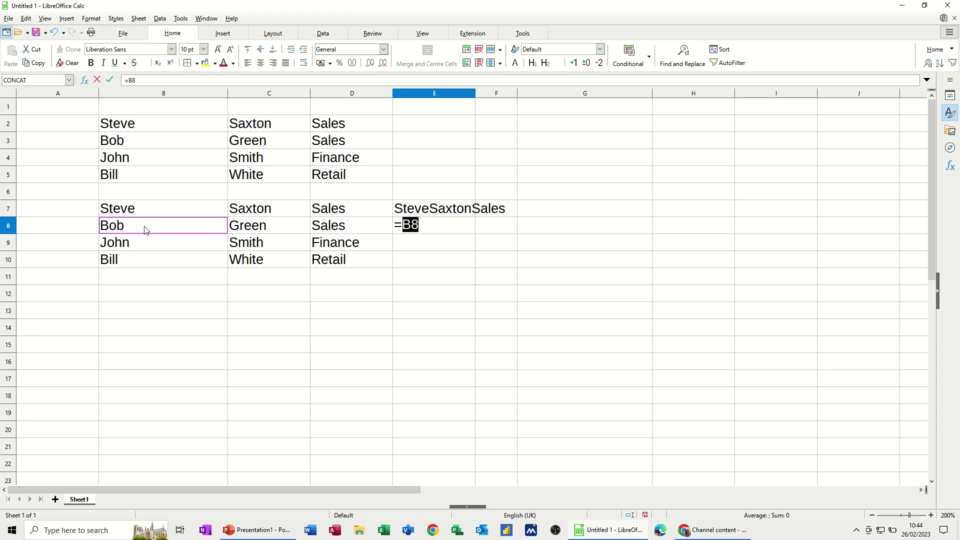
pyautogui.write('&')
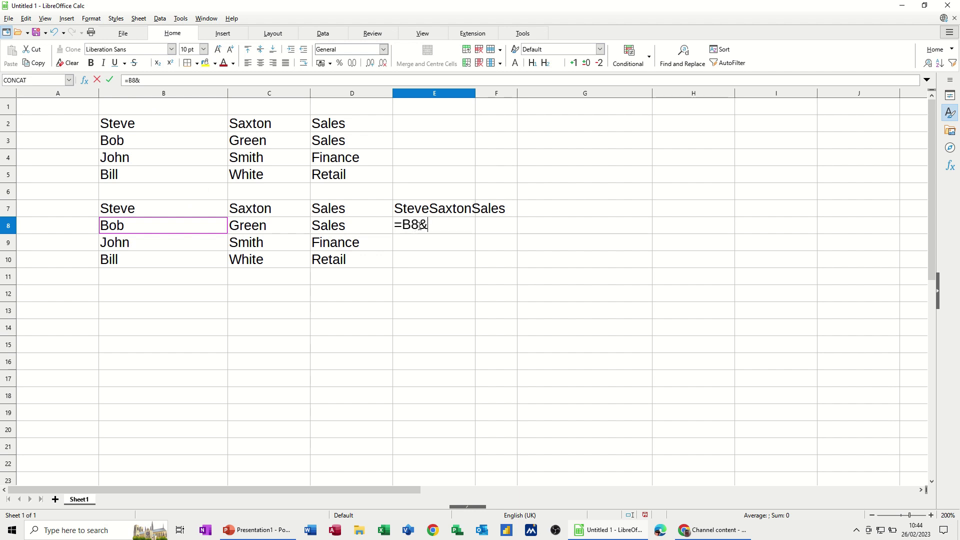
pyautogui.write('" "&')
pyautogui.click(261, 229)
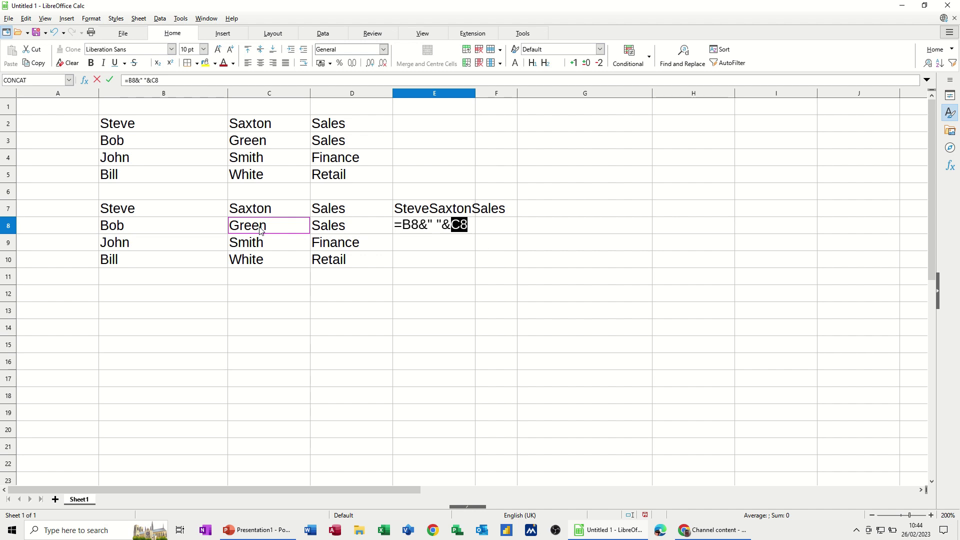
pyautogui.write('&" "&')
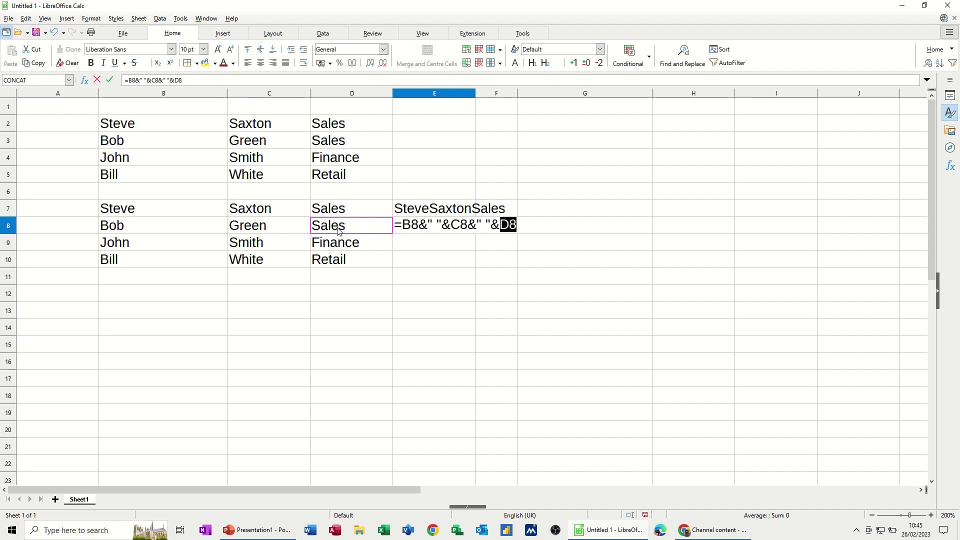
pyautogui.click(110, 81)
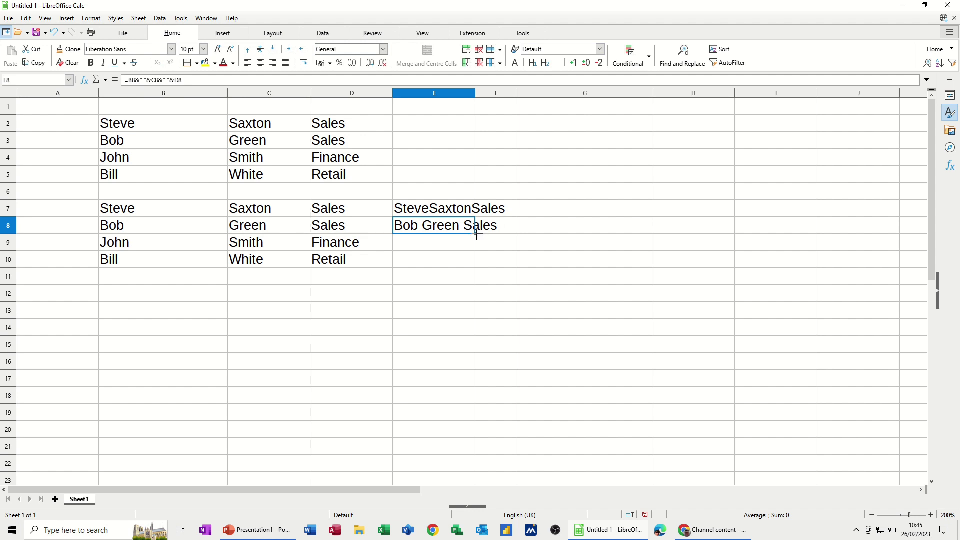
pyautogui.moveTo(474, 233); pyautogui.dragTo(475, 267)
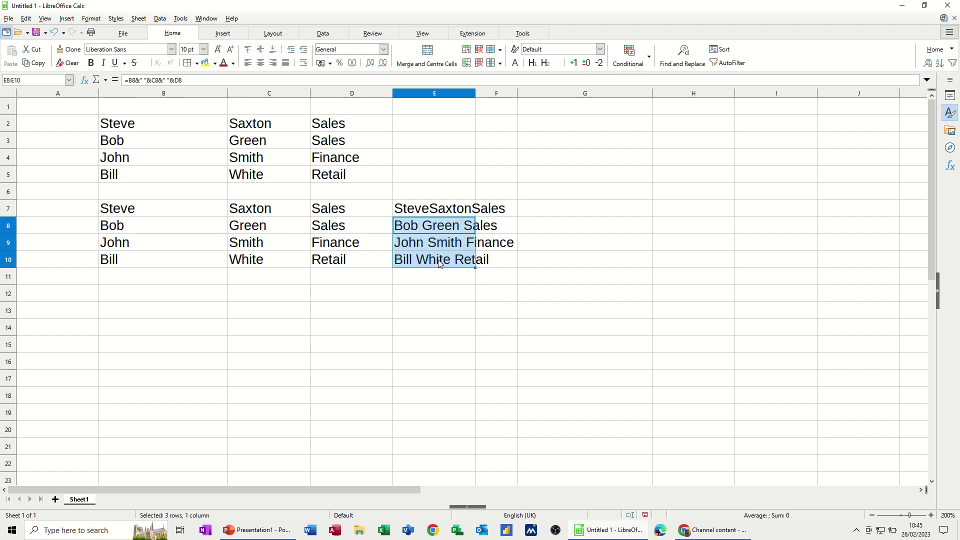
# Select E7 and open its CONCAT formula in the Function Wizard
pyautogui.click(427, 209)
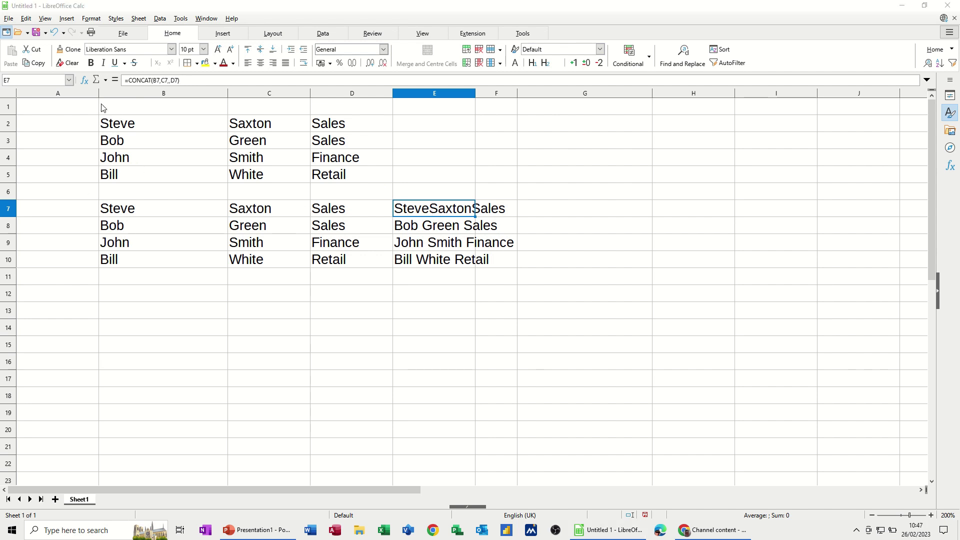
pyautogui.click(84, 80)
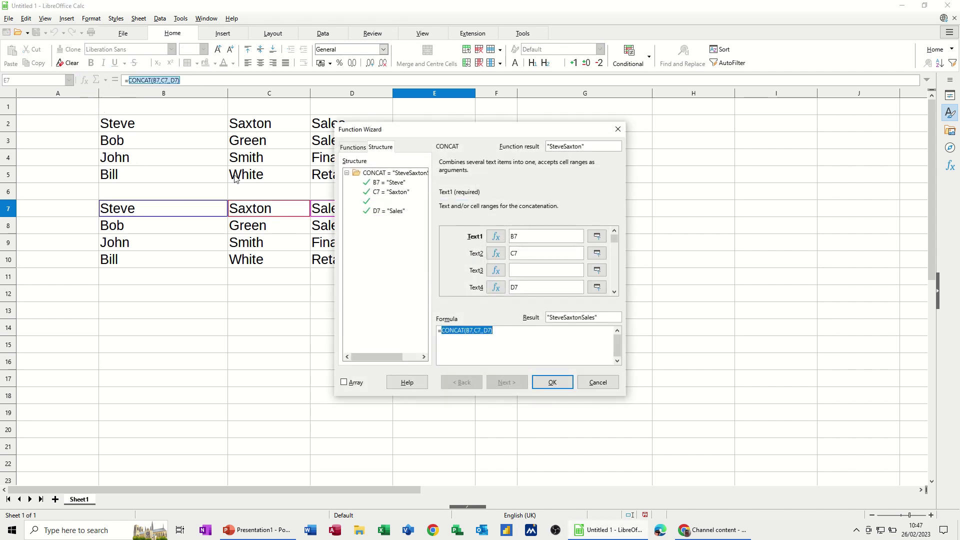
pyautogui.click(531, 254)
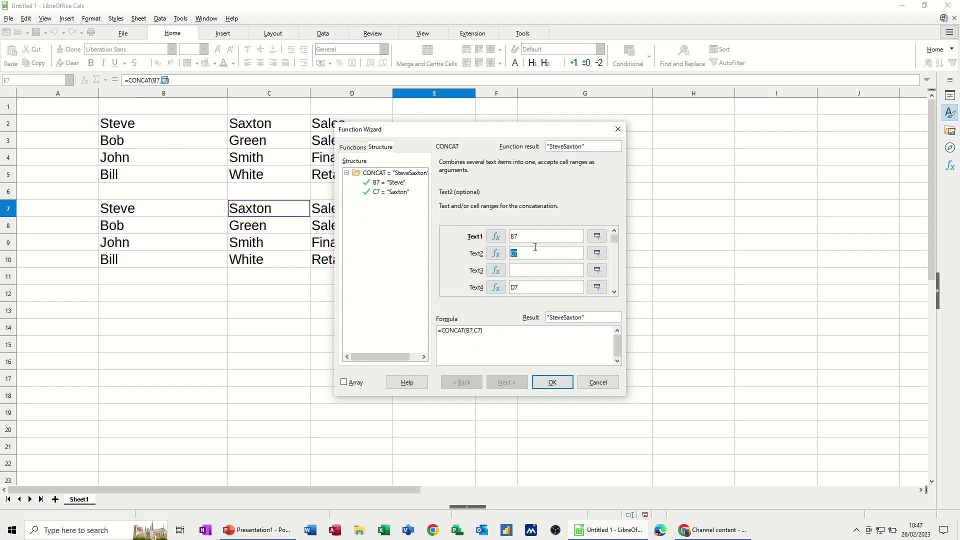
pyautogui.write('" ')
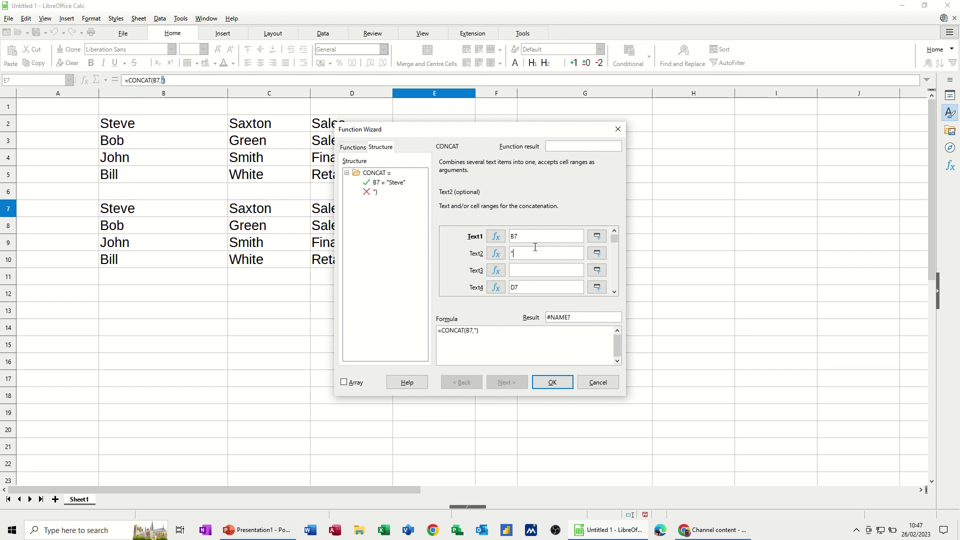
pyautogui.write('"')
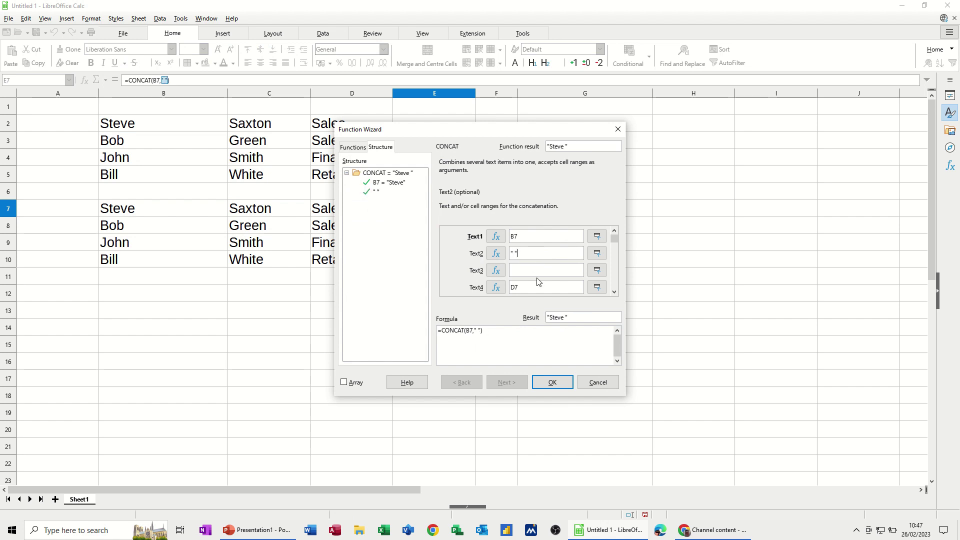
pyautogui.click(535, 269)
pyautogui.write('C')
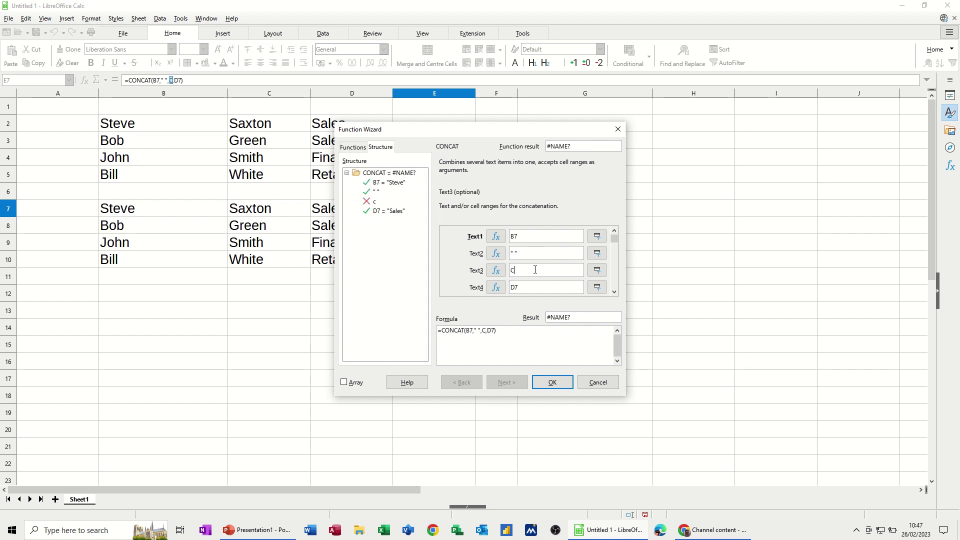
pyautogui.write('7')
pyautogui.click(533, 285)
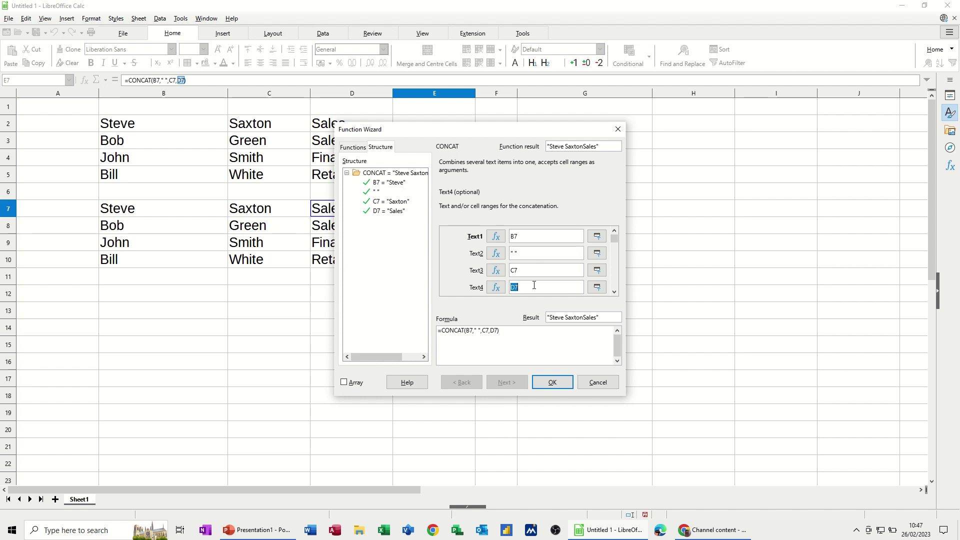
pyautogui.write('" "')
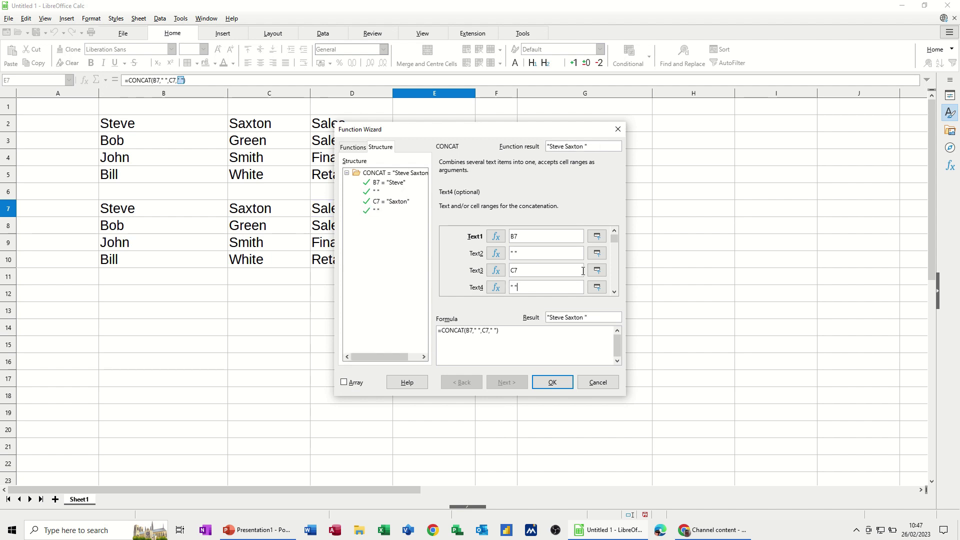
pyautogui.click(614, 292)
pyautogui.write('D')
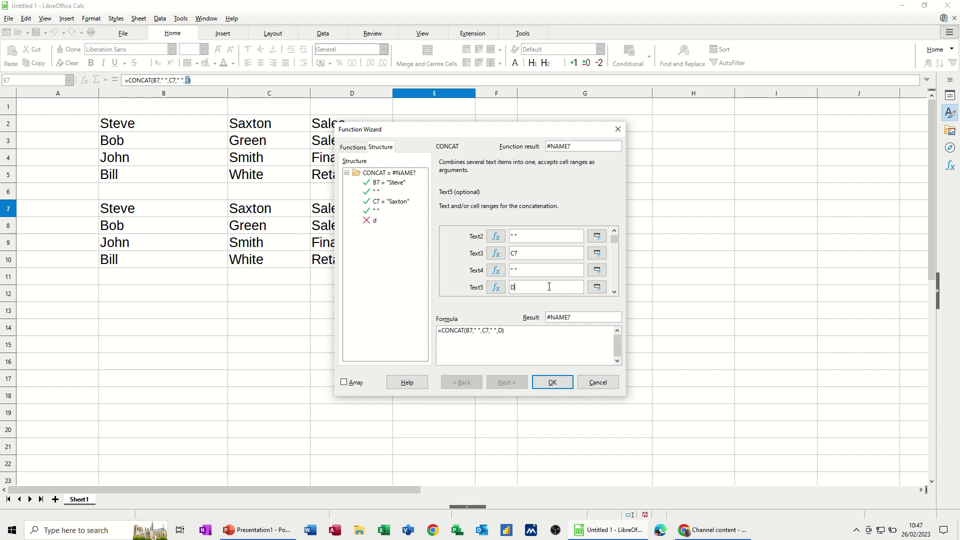
pyautogui.write('7')
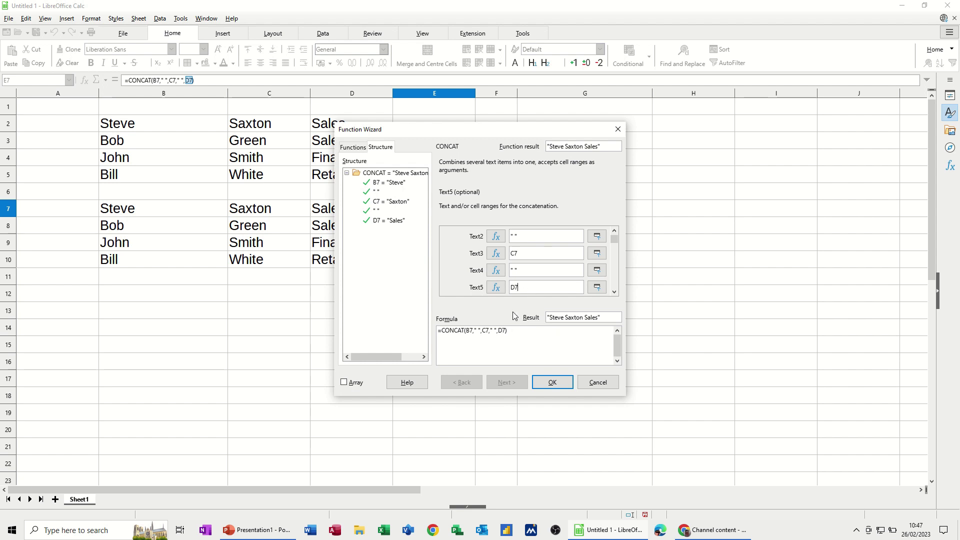
pyautogui.click(549, 382)
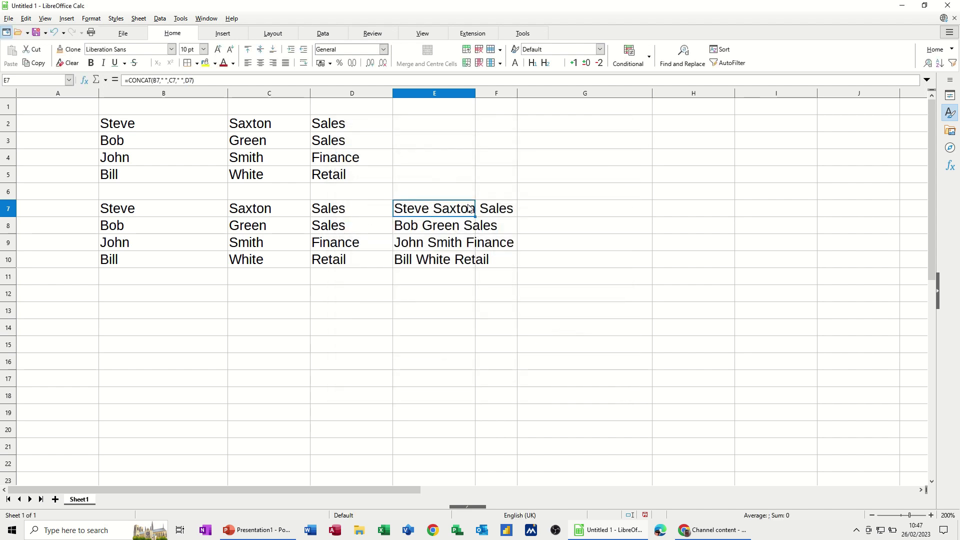
# Autofit column E to the joined text, then compare the formulas in E8 and E7
pyautogui.doubleClick(476, 94)
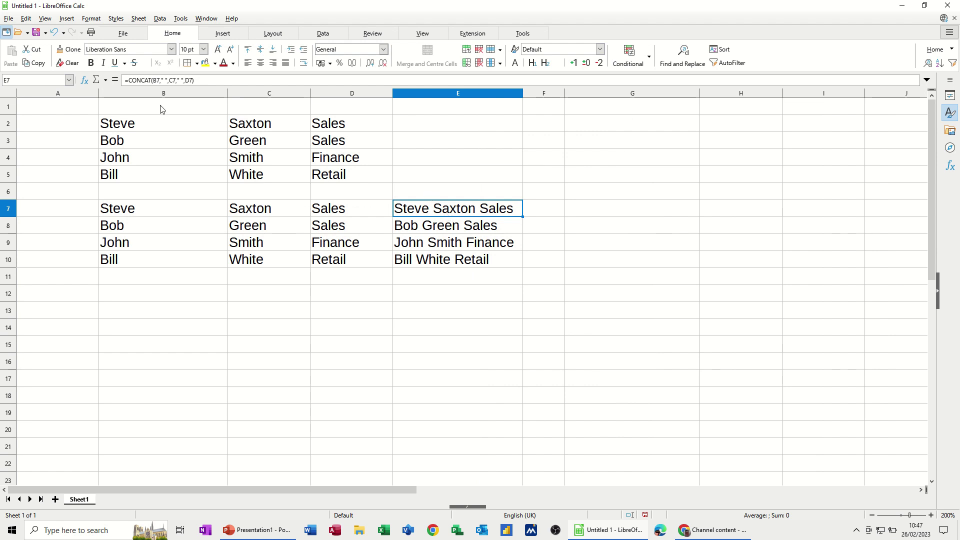
pyautogui.click(422, 229)
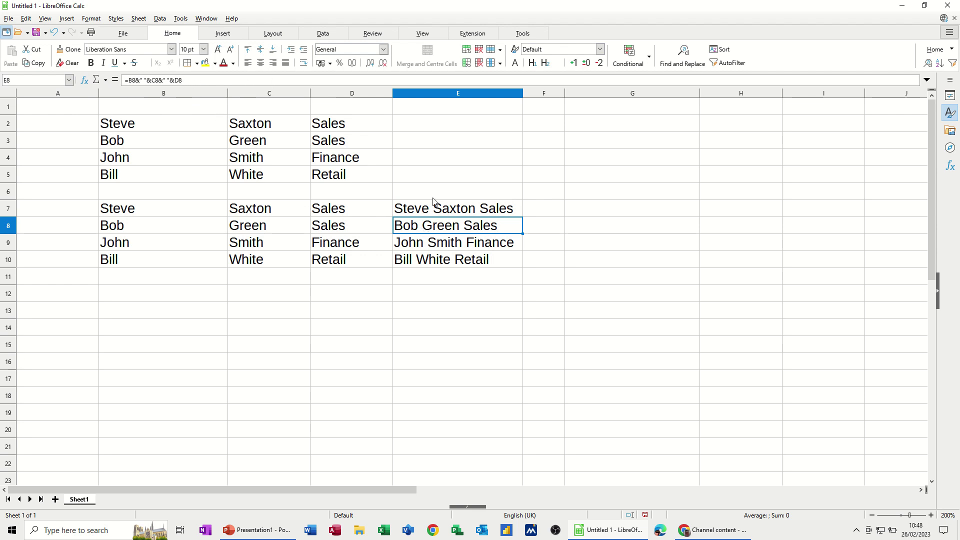
pyautogui.click(455, 213)
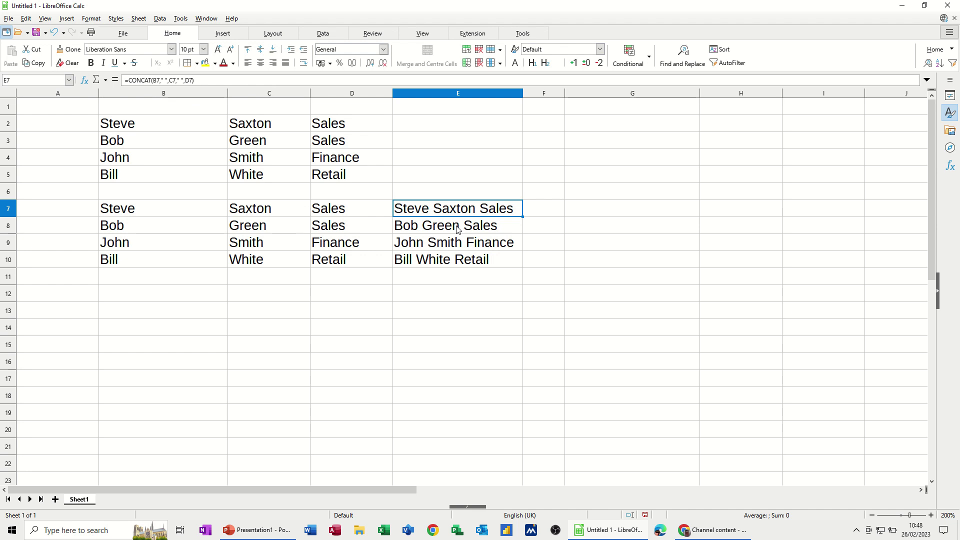